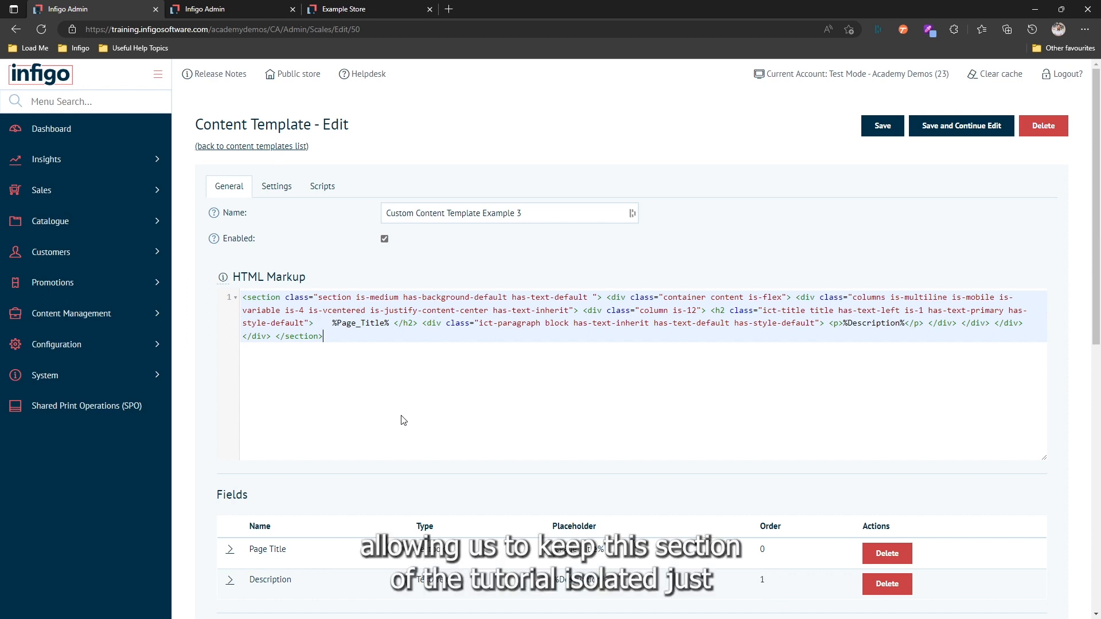
# Paste the 'Additional information is shown below' section with its placeholder box onto markup line 3.
pyautogui.press('Return')
pyautogui.press('Return')
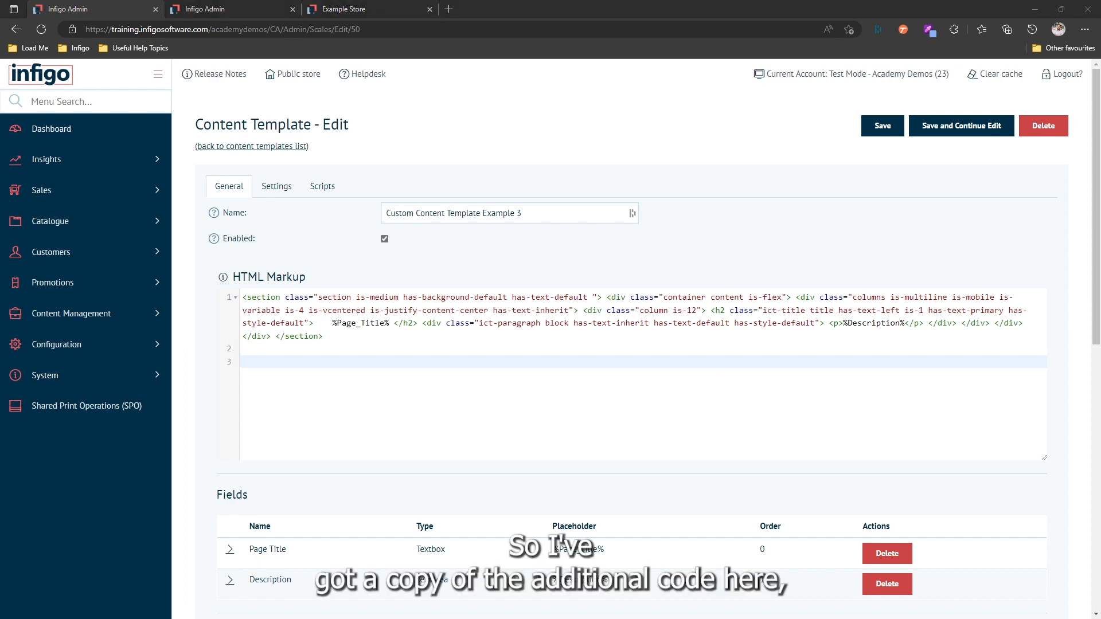
pyautogui.click(282, 361)
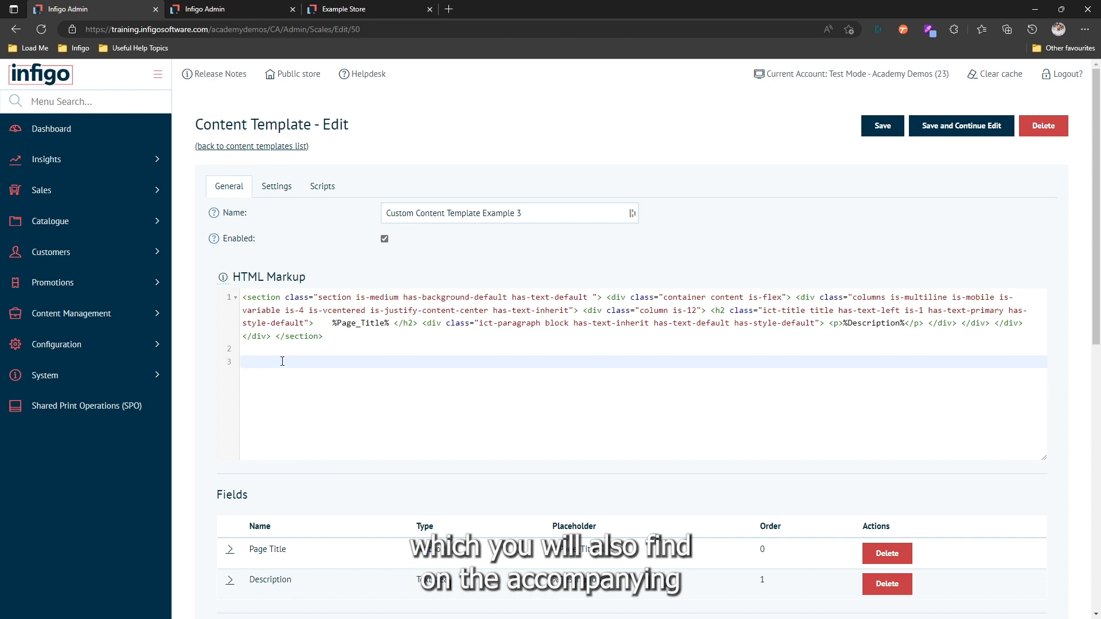
pyautogui.write('<section class="section is-medium has-background-default has-text-default additional-section"> <div class="container content is-flex"> <h2 class="title"> Additional information is shown below </h2> <div class="box is-light additional-container"> Additional information goes here </div> </div> </section>')
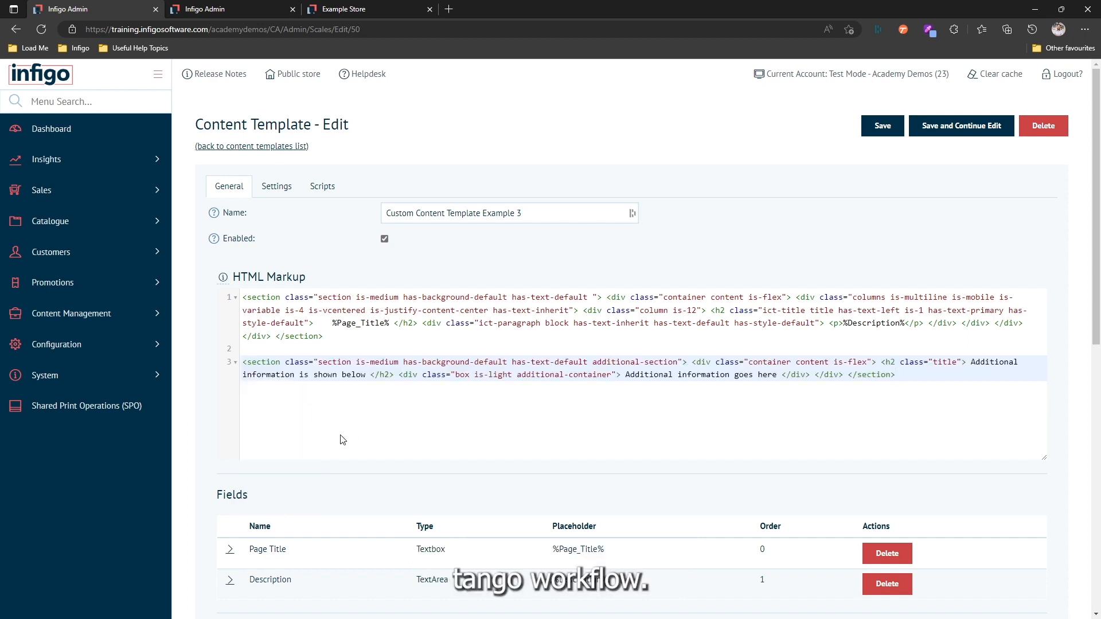
pyautogui.scroll(-1, 343, 440)
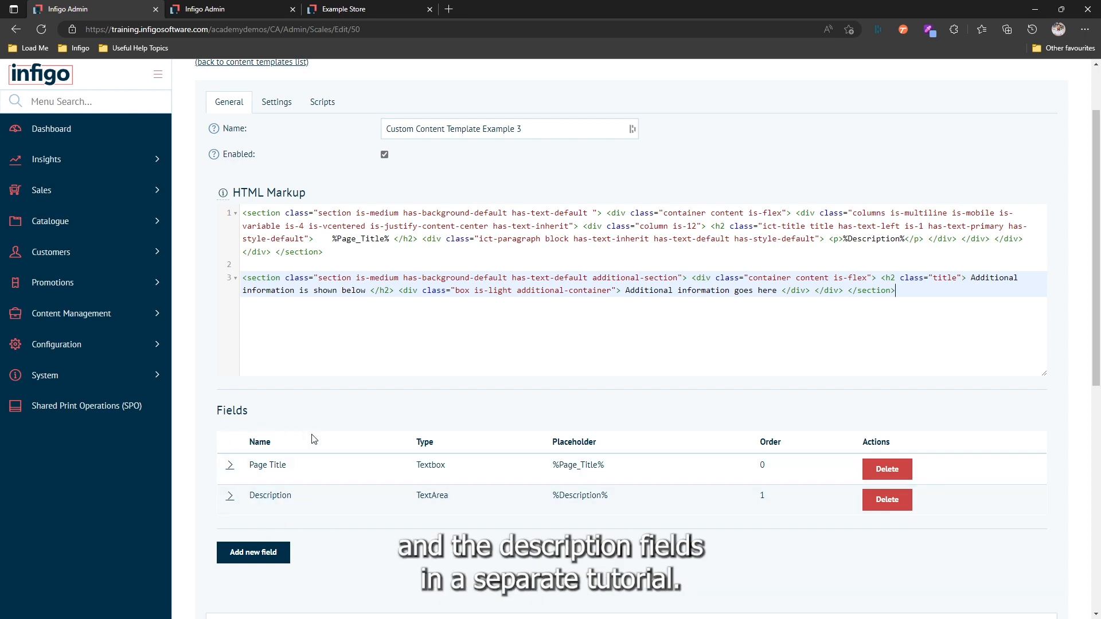
# Create a Repeater field named 'Additional Data' (placeholder %Additional_Data%) and expand its row.
pyautogui.click(263, 561)
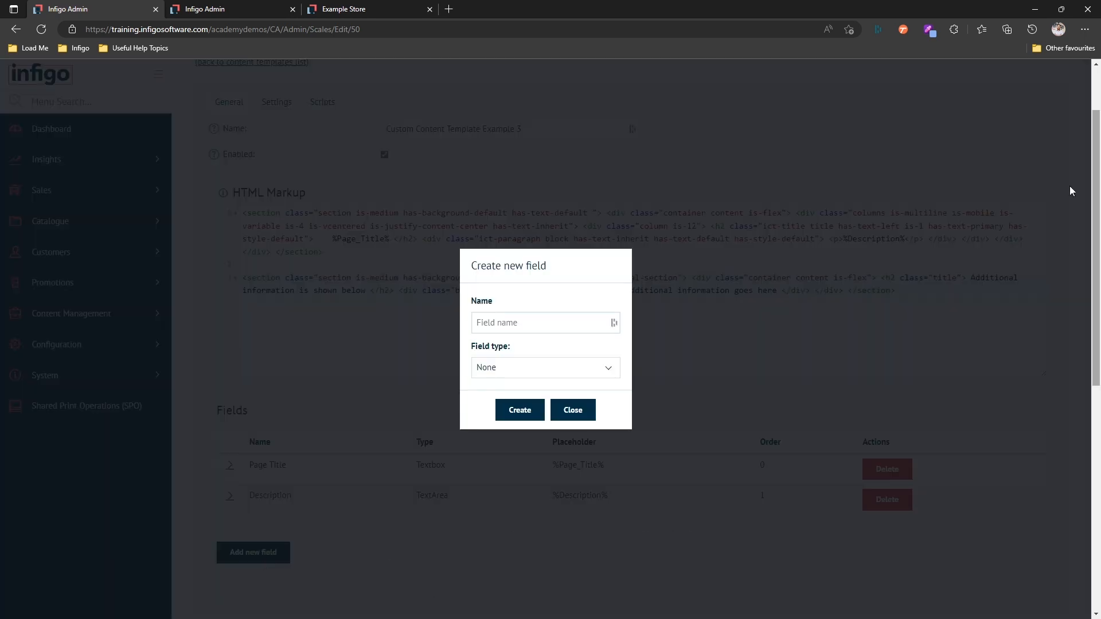
pyautogui.click(551, 323)
pyautogui.write('Additional Data')
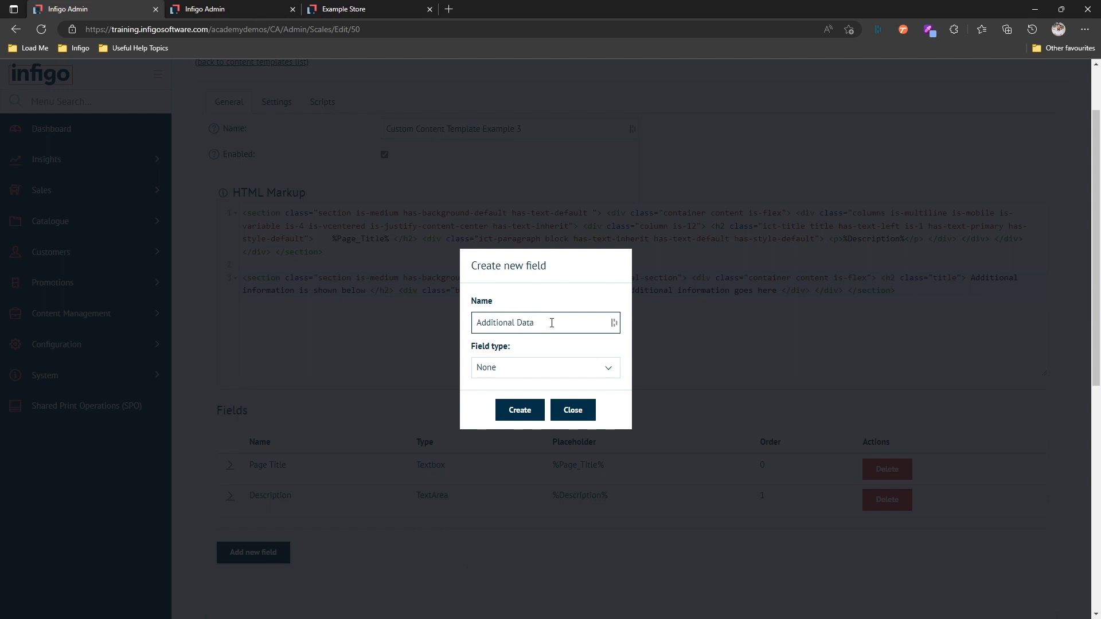
pyautogui.click(544, 370)
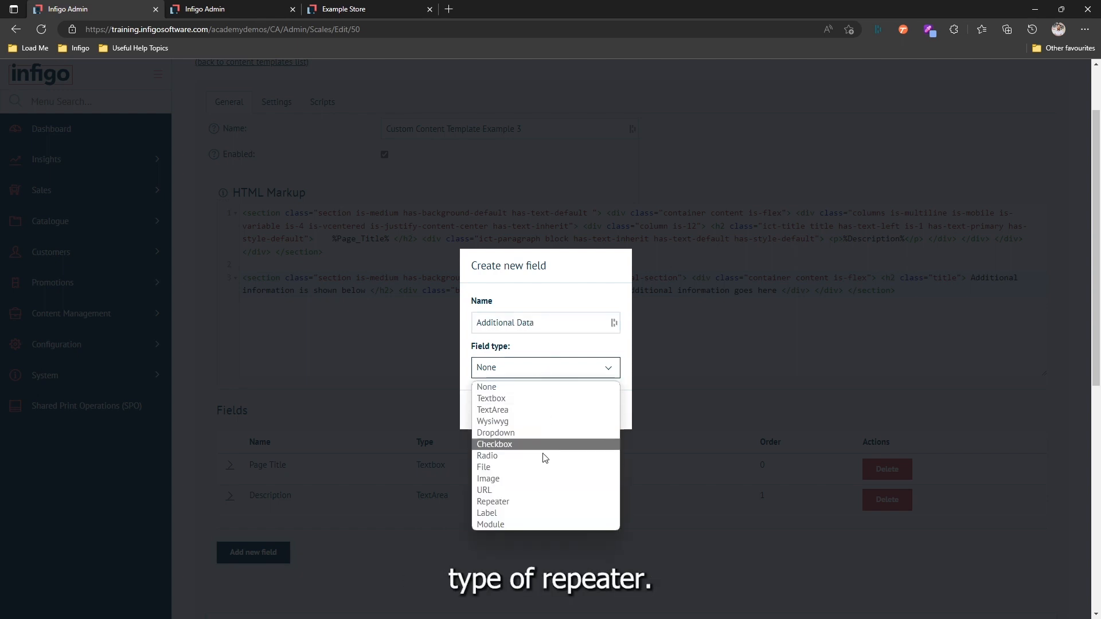
pyautogui.click(513, 502)
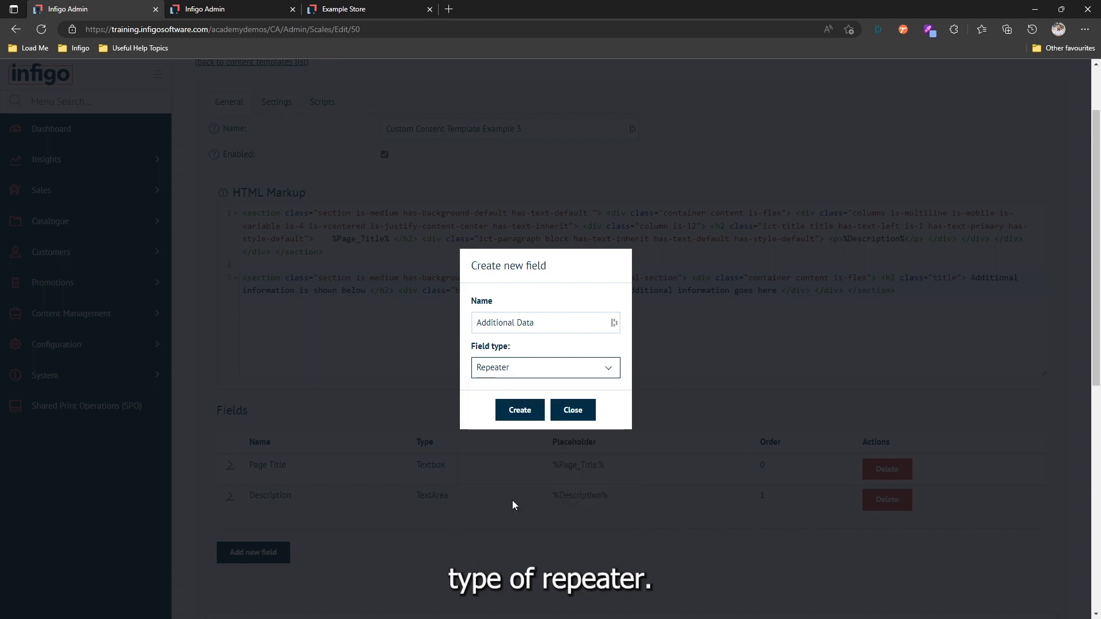
pyautogui.click(517, 412)
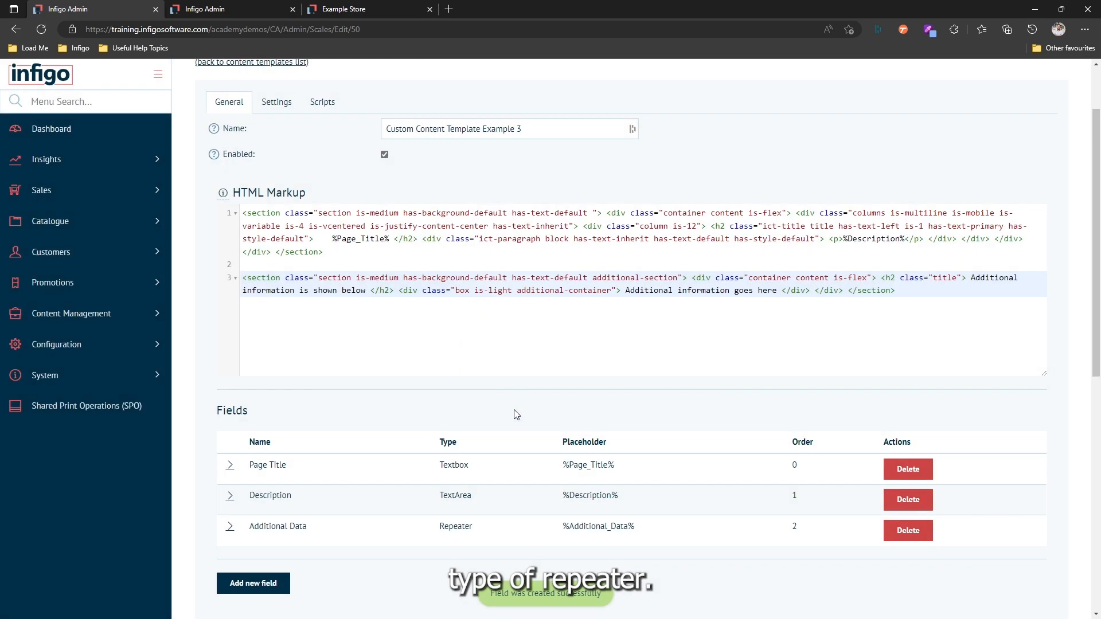
pyautogui.scroll(-1, 252, 453)
pyautogui.click(228, 445)
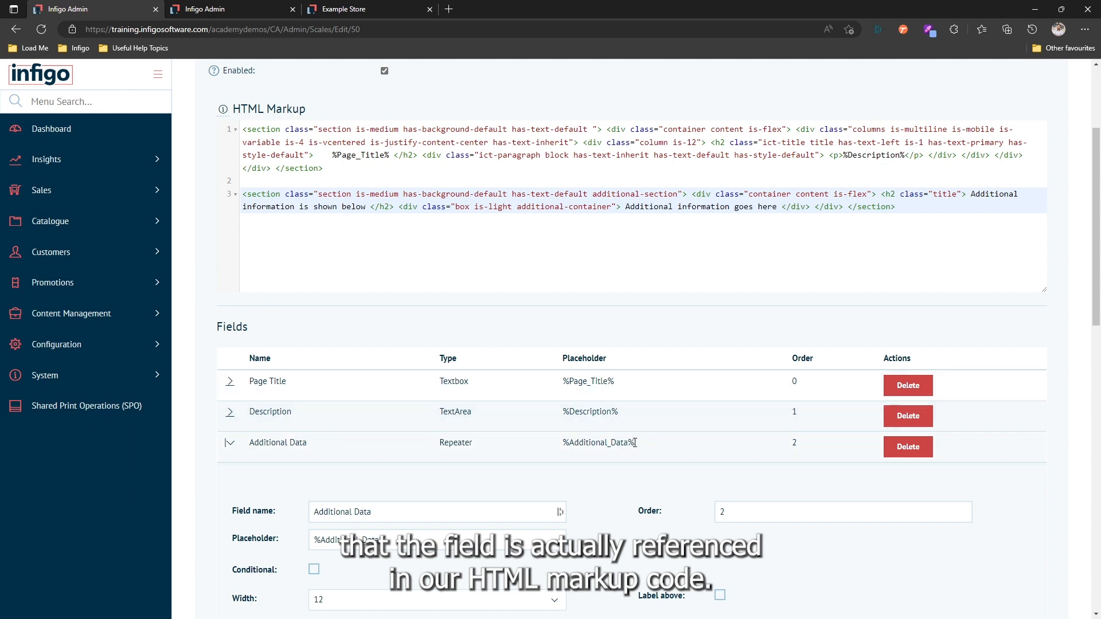
# Replace 'Additional information goes here' in the markup with %Additional_Data% and save the template.
pyautogui.moveTo(635, 443); pyautogui.dragTo(564, 445)
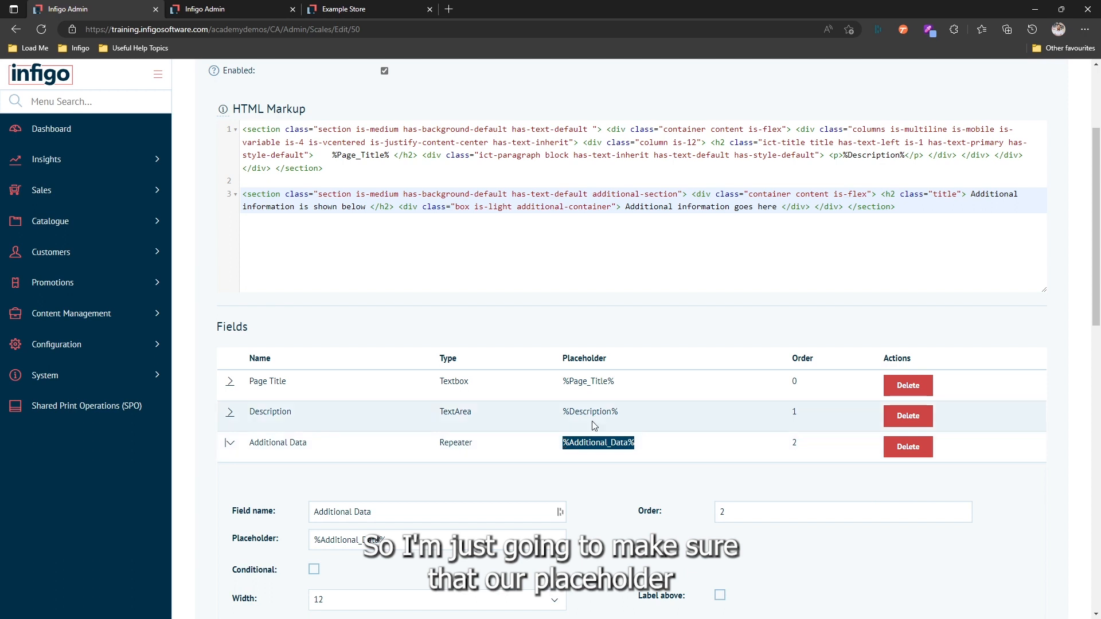
pyautogui.moveTo(625, 207); pyautogui.dragTo(777, 208)
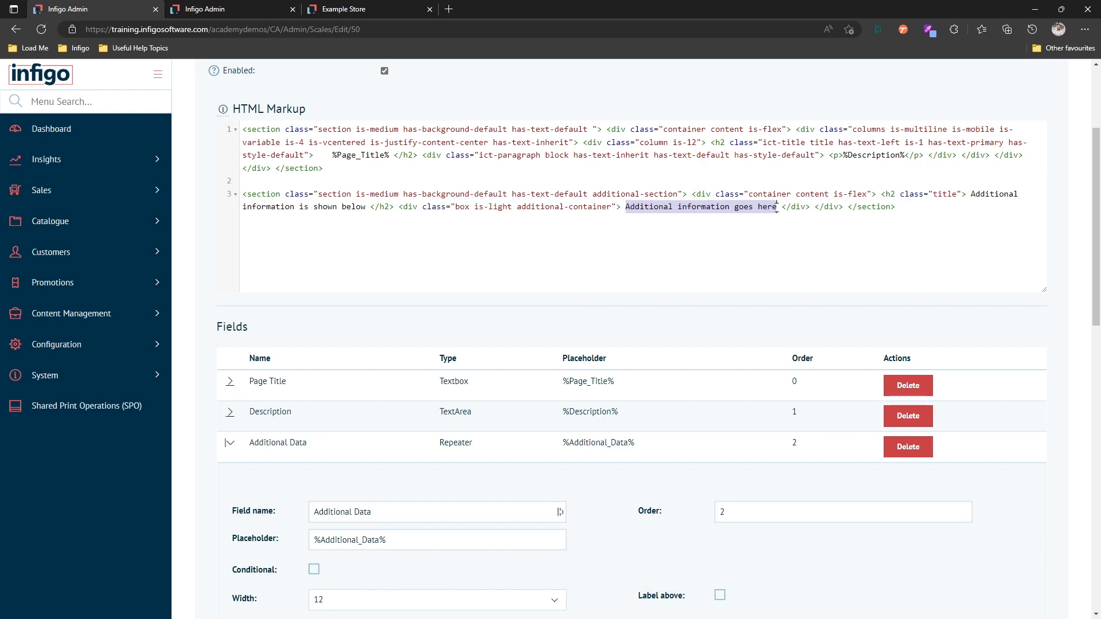
pyautogui.write('%Additional_Data%')
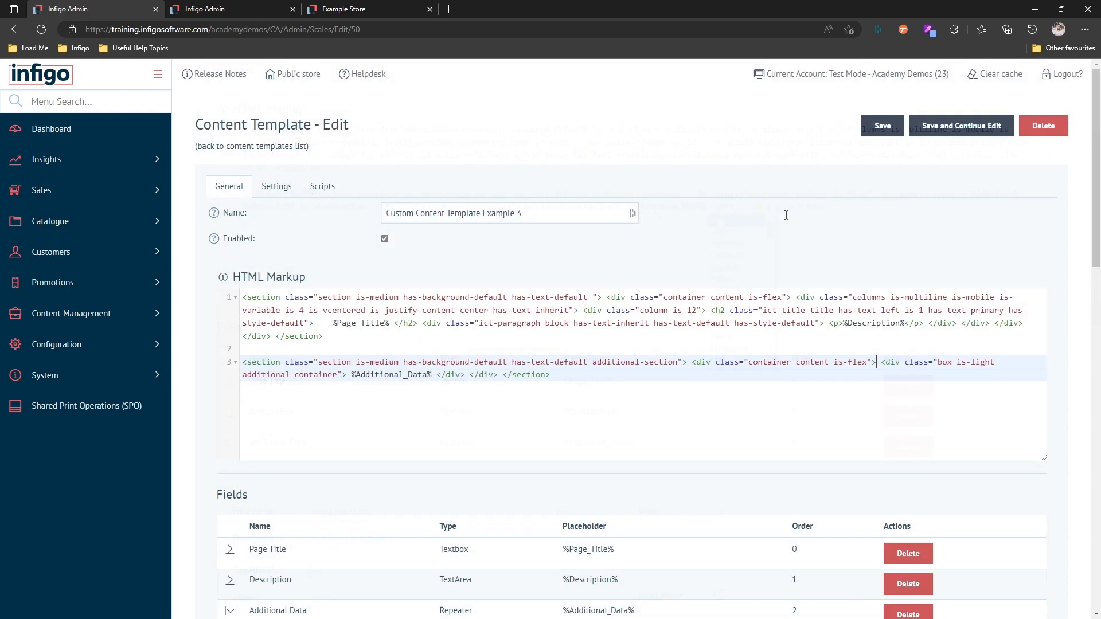
pyautogui.click(932, 127)
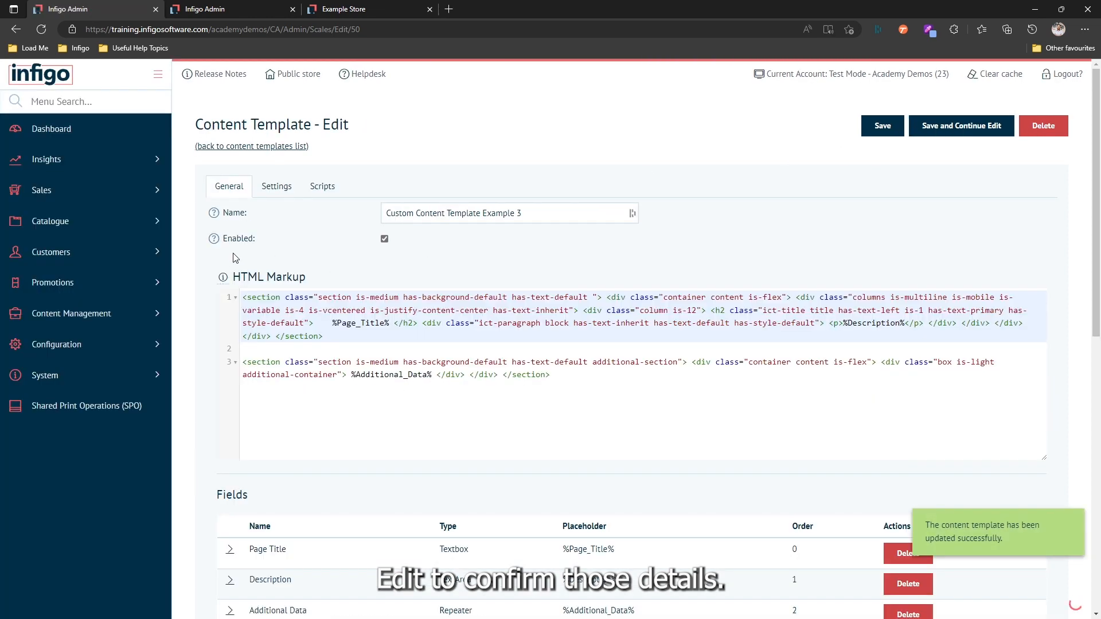
# Expand the Additional Data row and scroll down to its blank markup editor and empty nested Fields list.
pyautogui.scroll(-1, 234, 258)
pyautogui.scroll(-3, 233, 258)
pyautogui.click(232, 362)
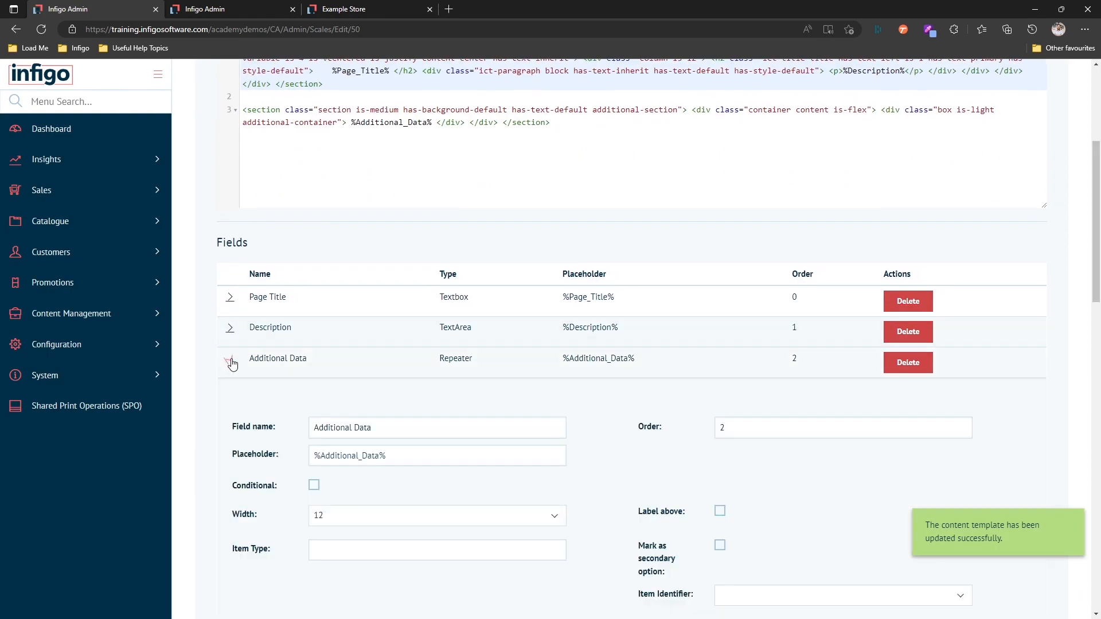
pyautogui.scroll(-2, 233, 364)
pyautogui.scroll(-3, 233, 364)
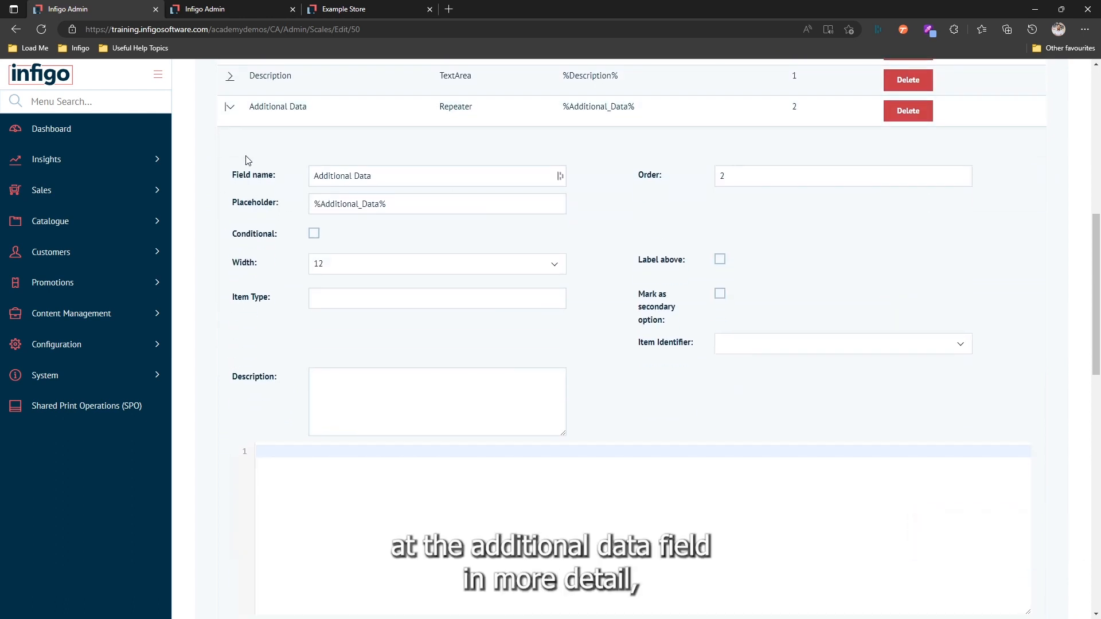
pyautogui.scroll(-3, 247, 160)
pyautogui.scroll(-2, 247, 165)
pyautogui.scroll(2, 264, 190)
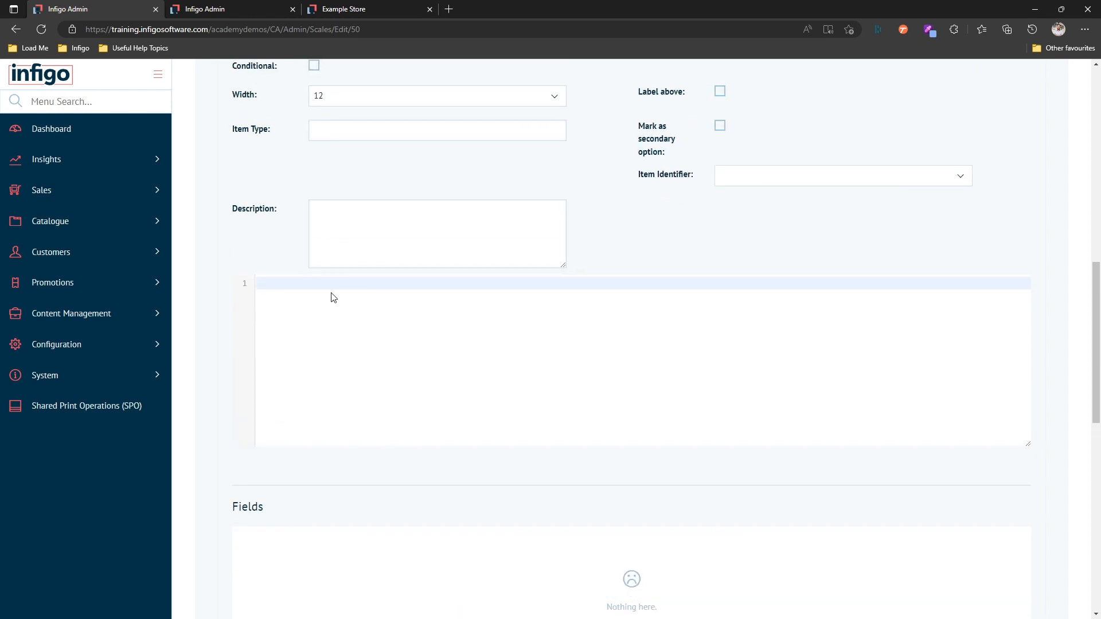
pyautogui.scroll(-2, 270, 258)
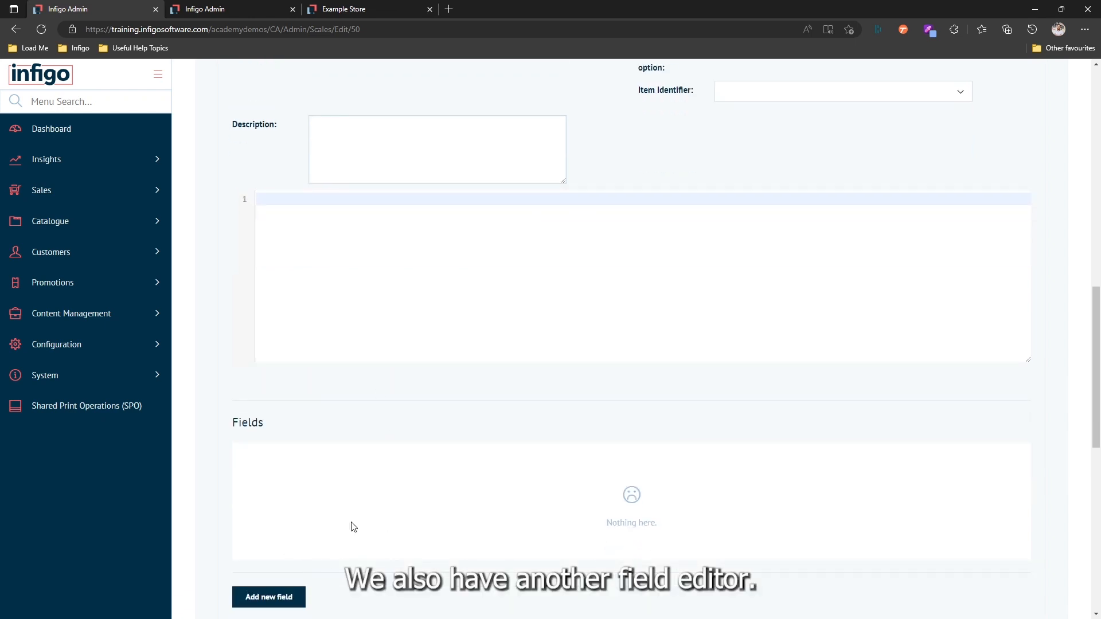
pyautogui.scroll(3, 319, 426)
pyautogui.scroll(3, 319, 426)
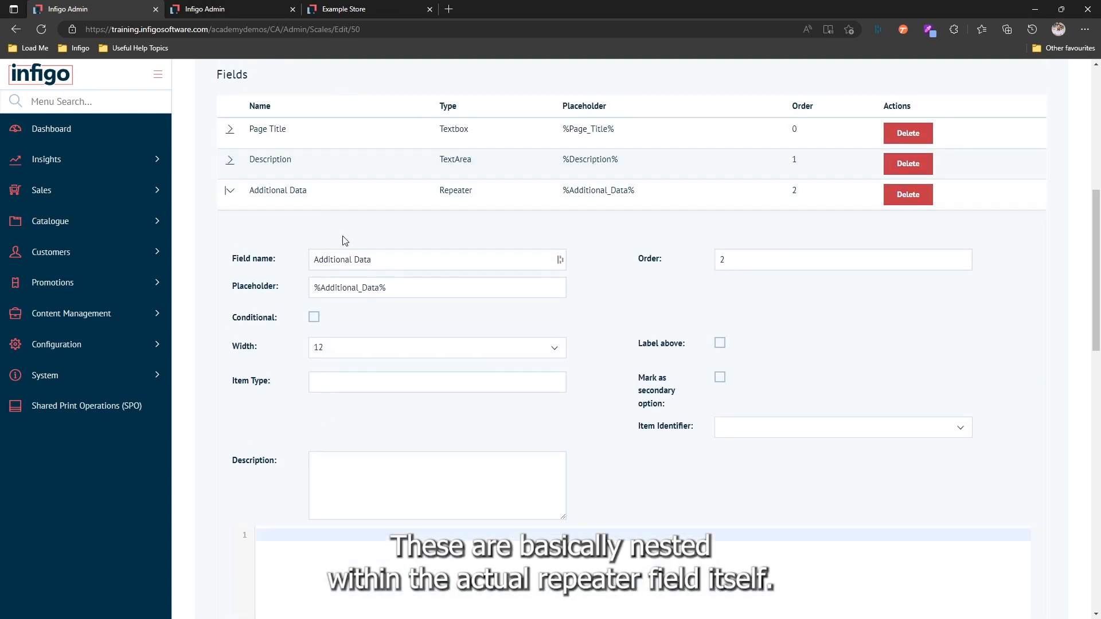
pyautogui.click(326, 381)
pyautogui.scroll(1, 293, 350)
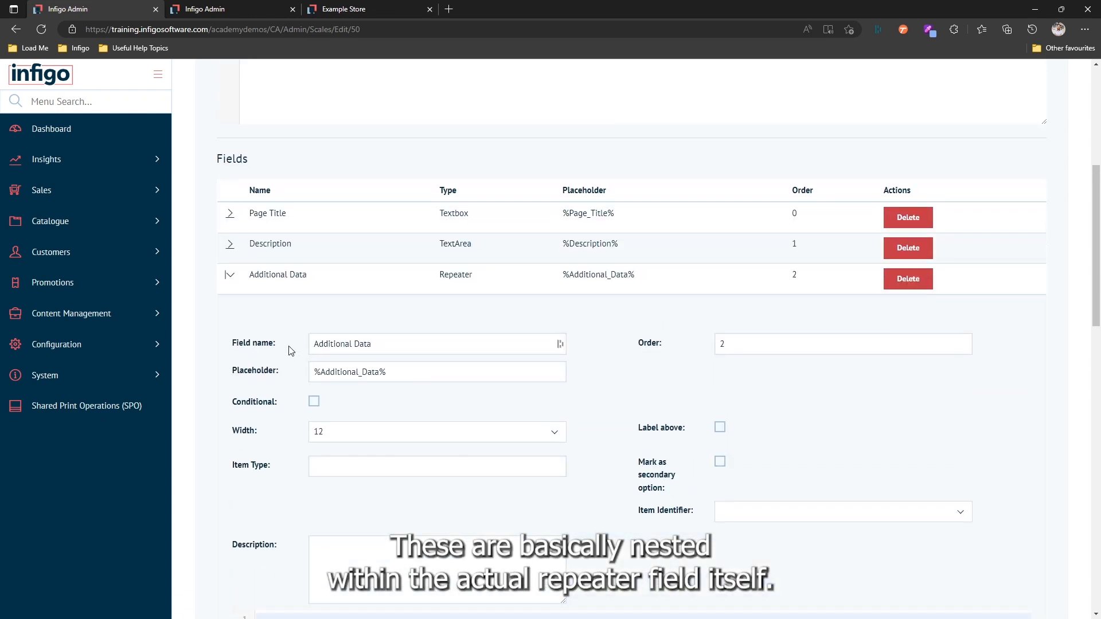
pyautogui.scroll(-5, 280, 310)
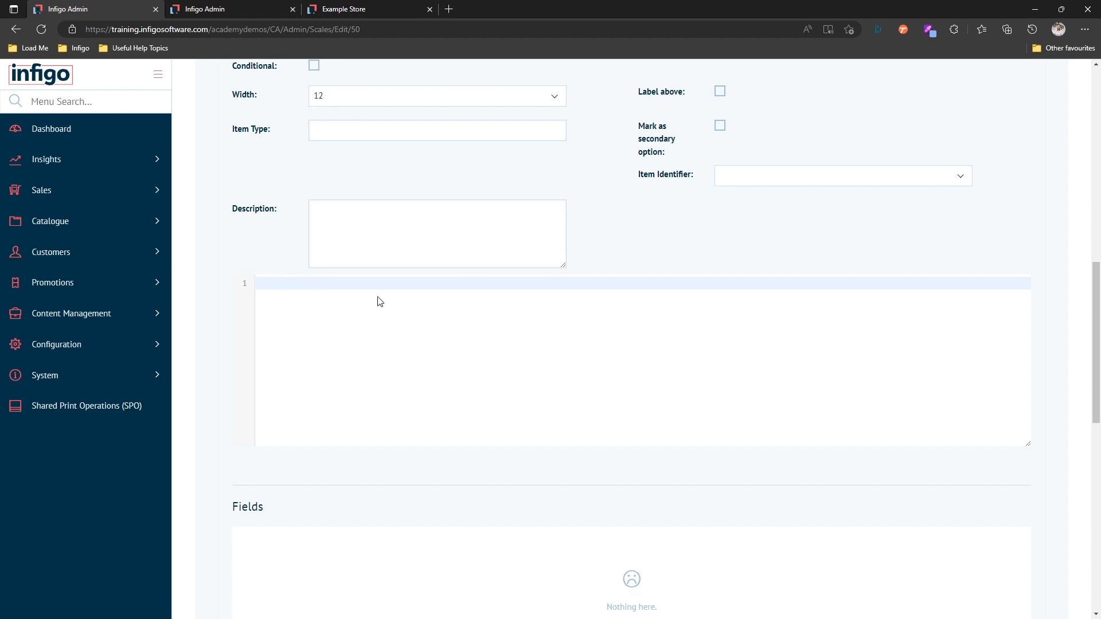
pyautogui.scroll(-3, 250, 243)
pyautogui.scroll(-2, 239, 236)
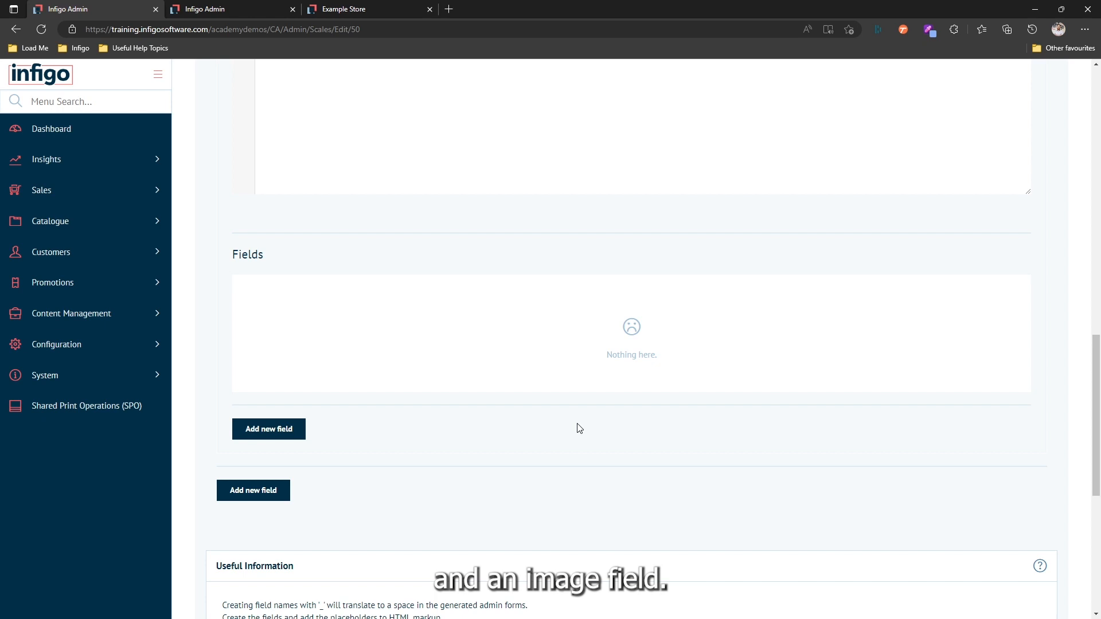
# Add a nested field named 'Text' of type TextArea inside the repeater.
pyautogui.click(252, 434)
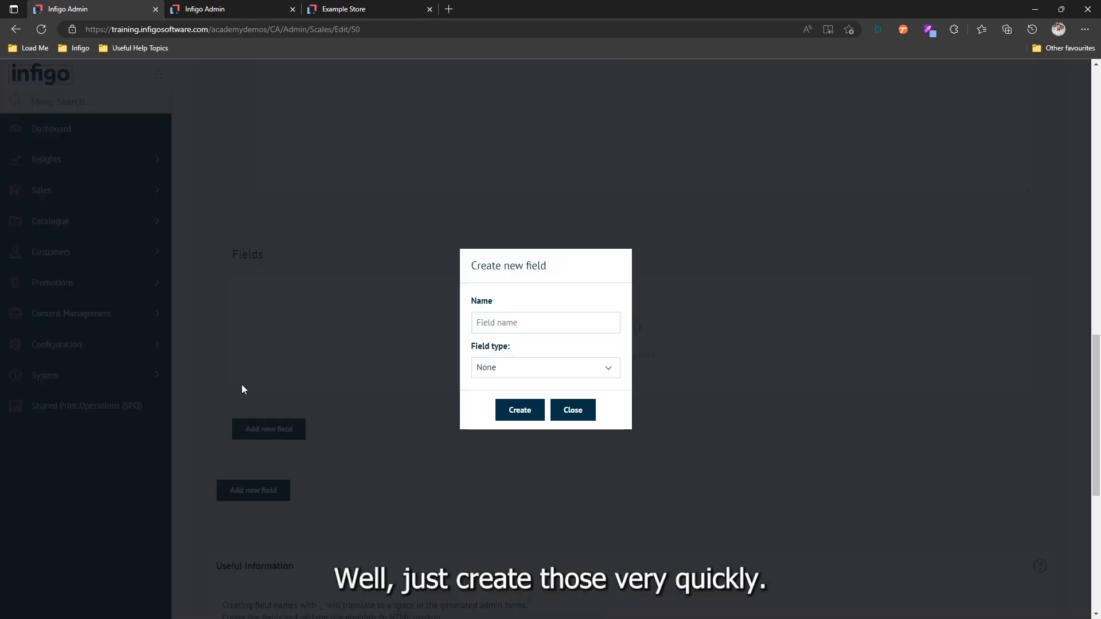
pyautogui.click(501, 322)
pyautogui.write('Text')
pyautogui.click(528, 368)
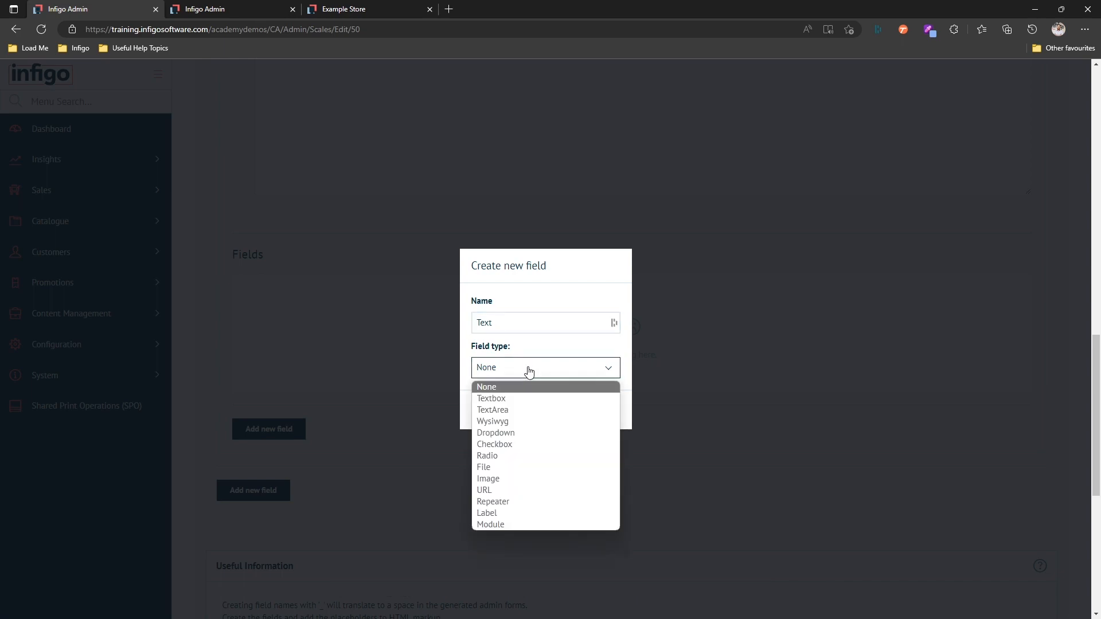
pyautogui.click(502, 409)
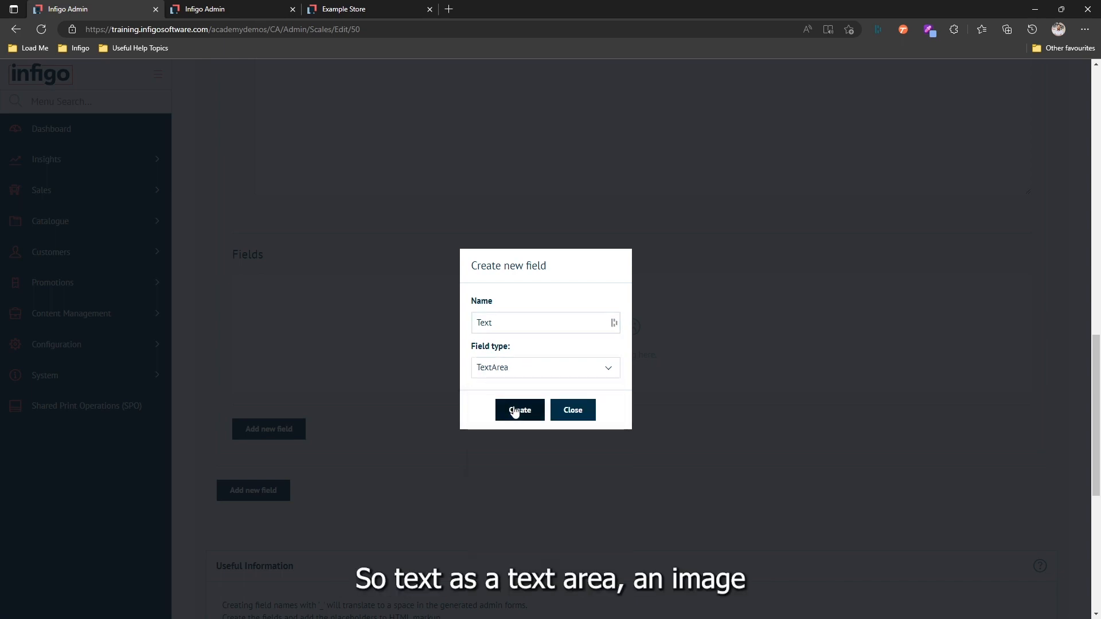
pyautogui.click(512, 411)
# Add a second nested field named 'Image' of type Image.
pyautogui.click(274, 370)
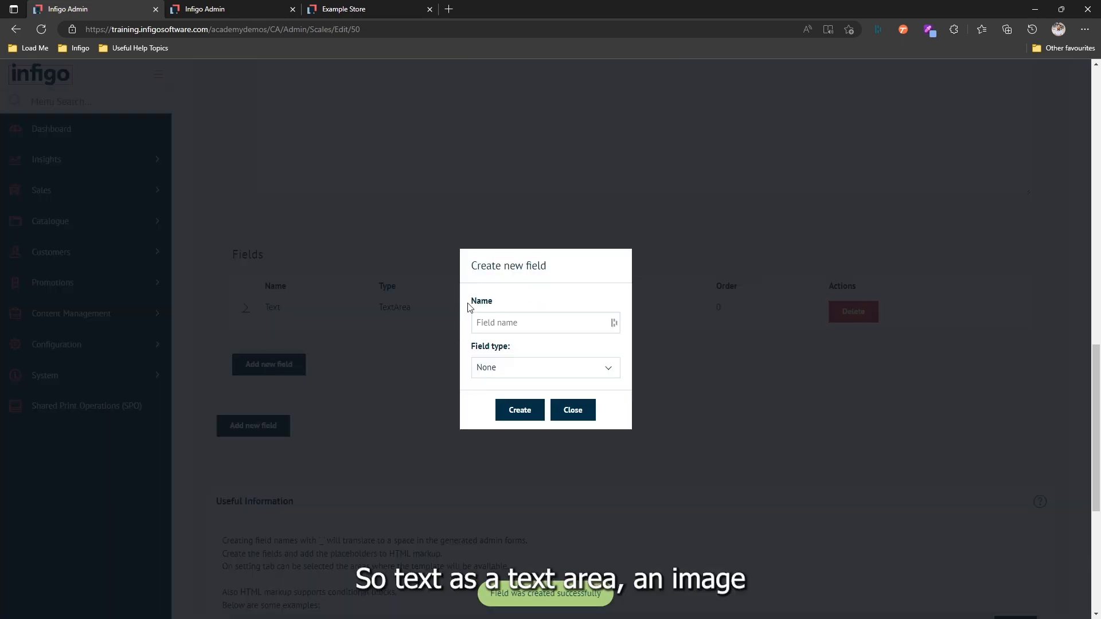
pyautogui.write('Image')
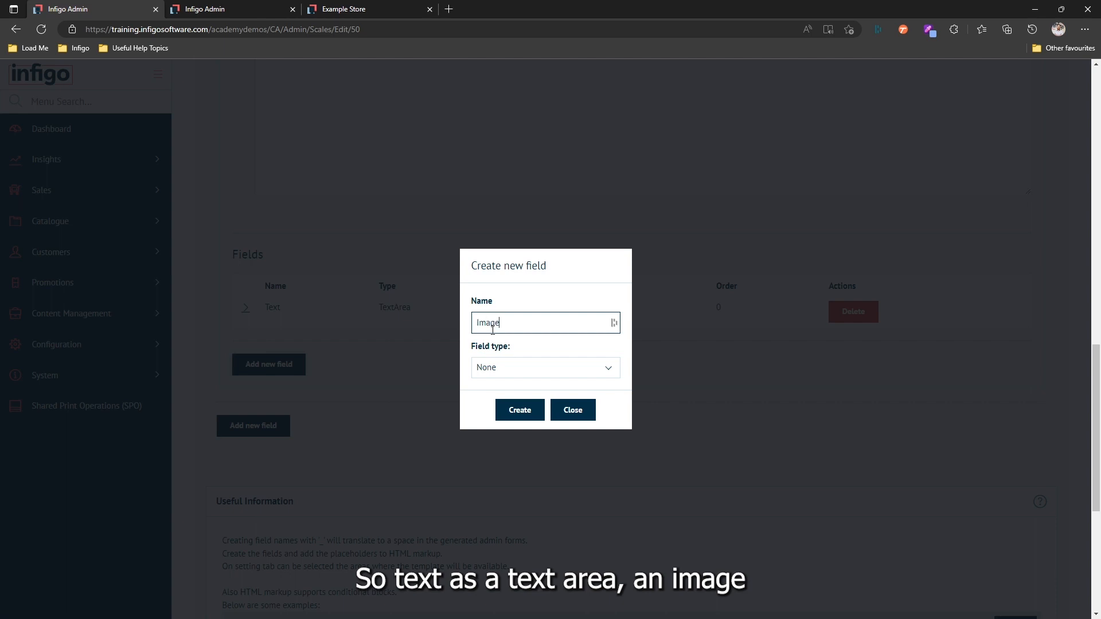
pyautogui.click(503, 368)
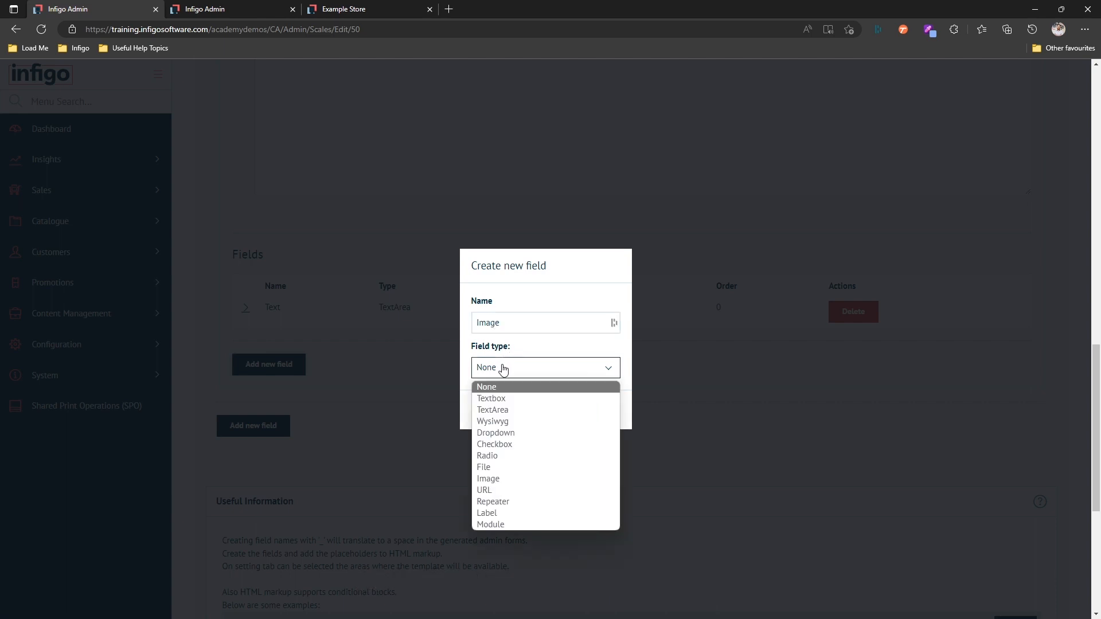
pyautogui.click(510, 477)
pyautogui.click(516, 412)
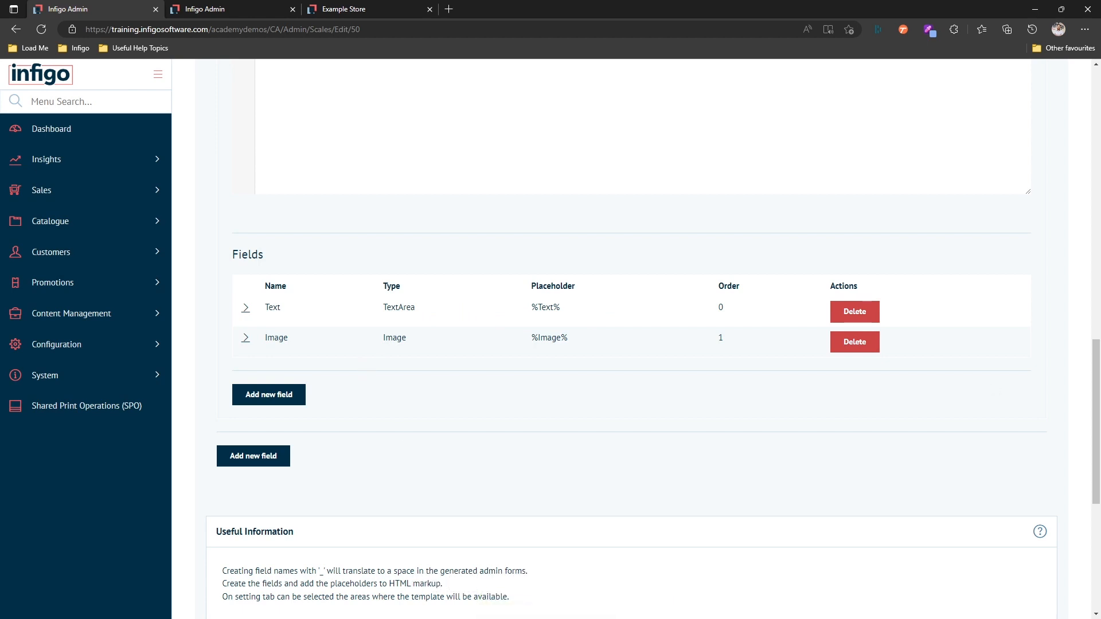
# Paste the block HTML into the repeater markup and insert %Text% inside the block.
pyautogui.scroll(3, 427, 381)
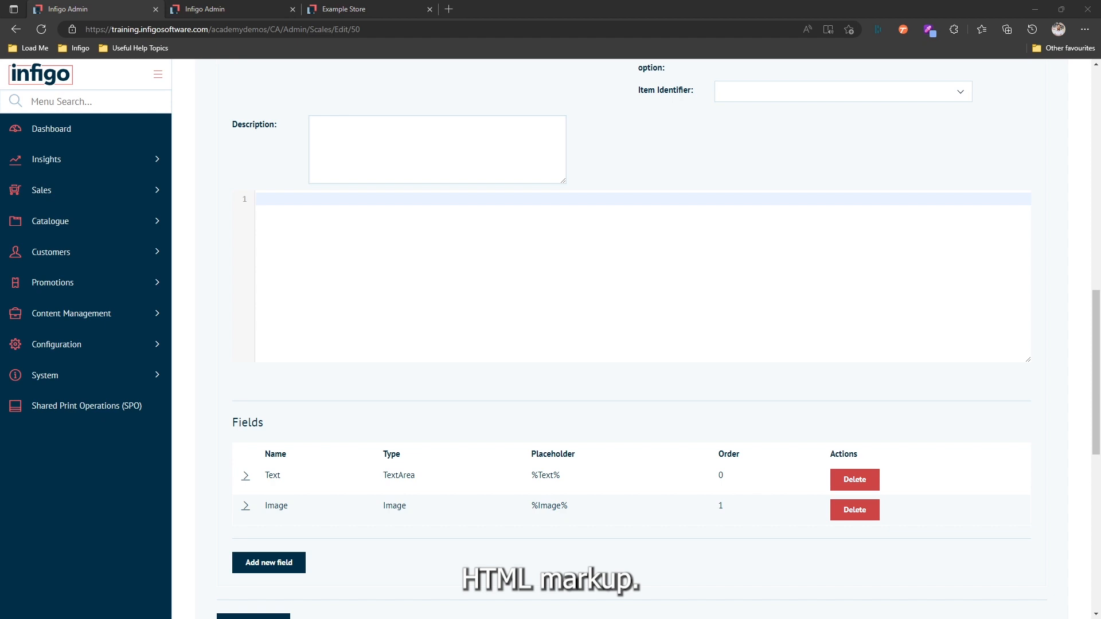
pyautogui.click(332, 197)
pyautogui.write('<div class="block"> </div> <div class="block has-text-inherit"> <div class="is-inline-block "> <div class="ict-image image is-as-image "> <img src="" alt="" class=""> </div> </div> </div> <hr />')
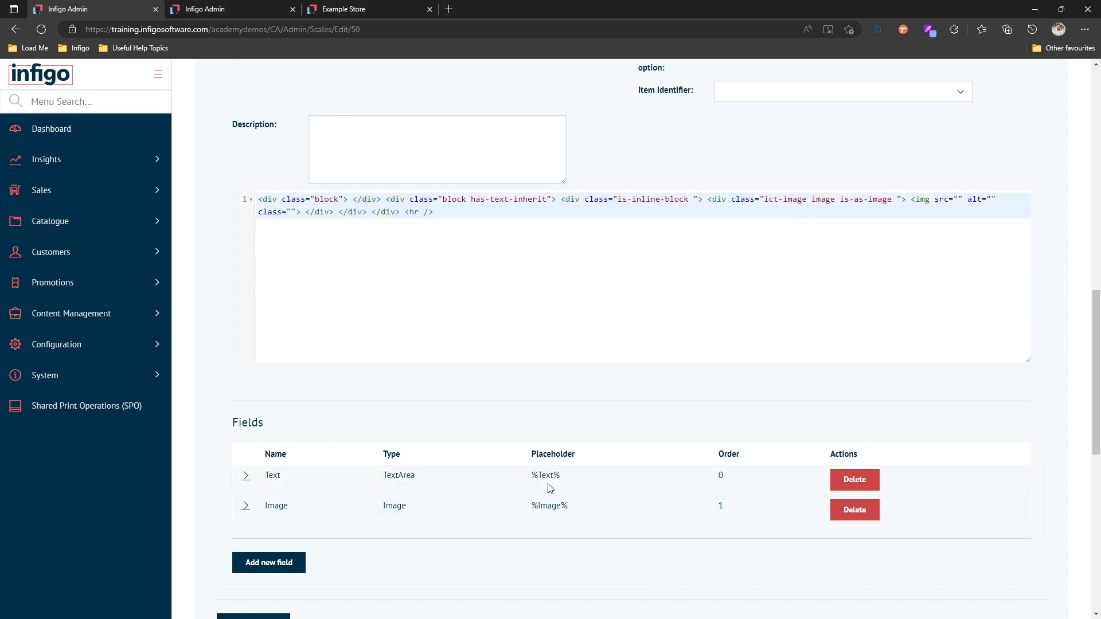
pyautogui.moveTo(566, 475); pyautogui.dragTo(532, 477)
pyautogui.hotkey('ctrl', 'c')
pyautogui.click(349, 199)
pyautogui.hotkey('ctrl', 'v')
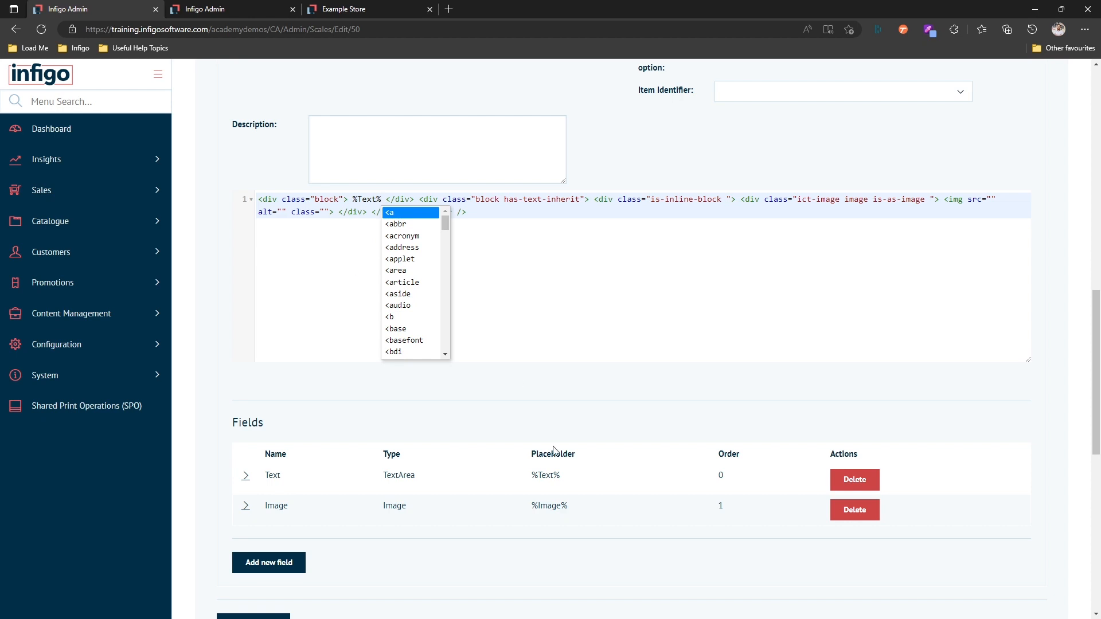
# Set the image tag's src to %Image% and save the template.
pyautogui.moveTo(575, 510); pyautogui.dragTo(531, 509)
pyautogui.hotkey('ctrl', 'c')
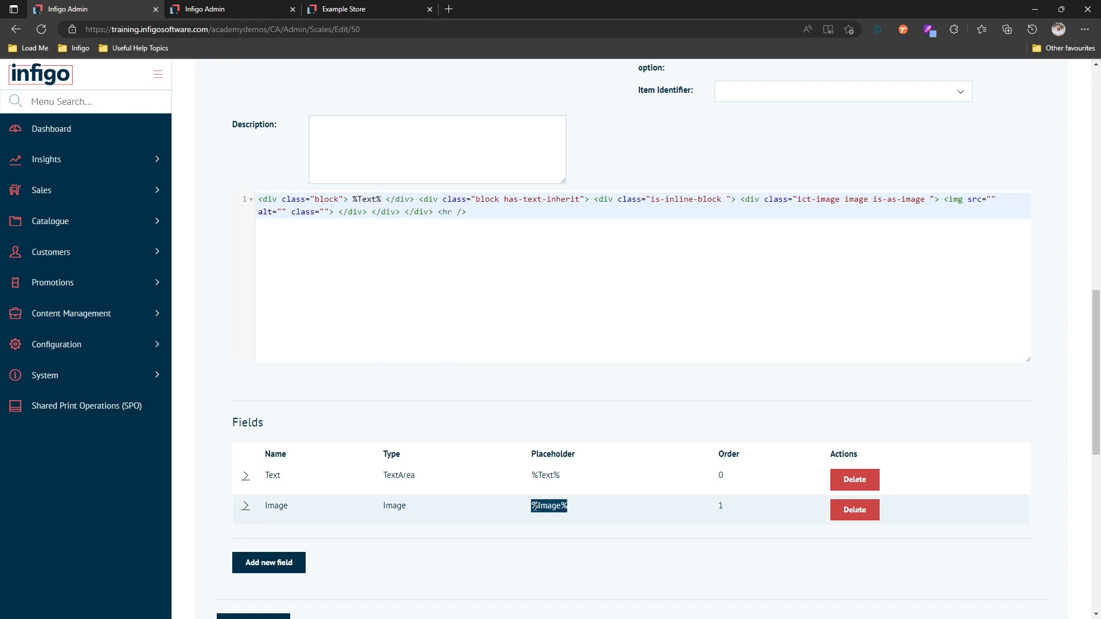
pyautogui.click(992, 199)
pyautogui.hotkey('ctrl', 'v')
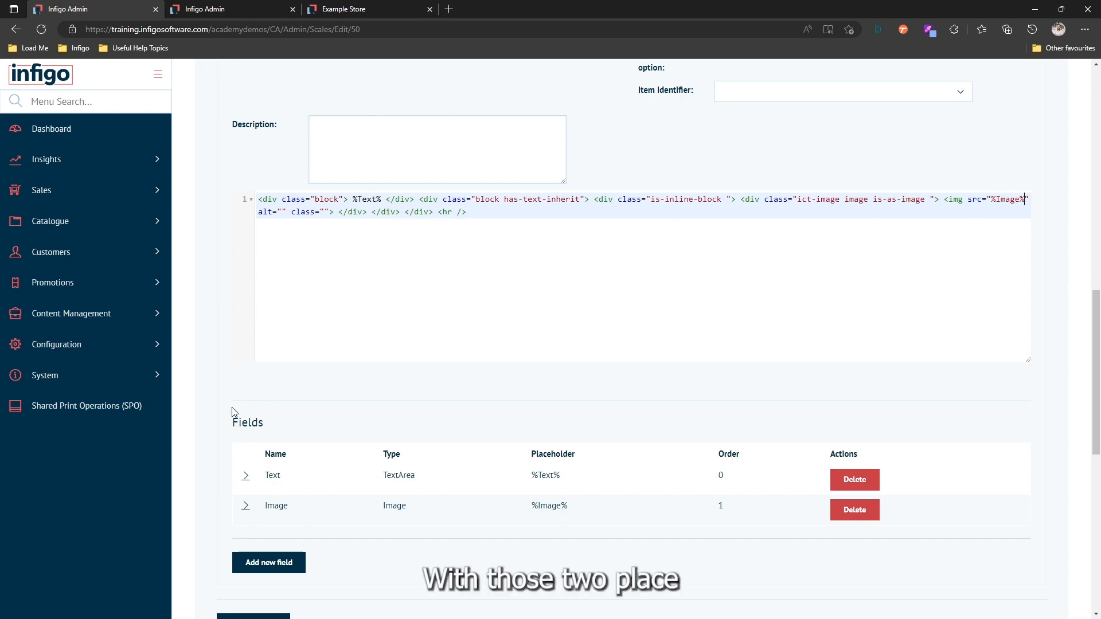
pyautogui.scroll(15, 231, 407)
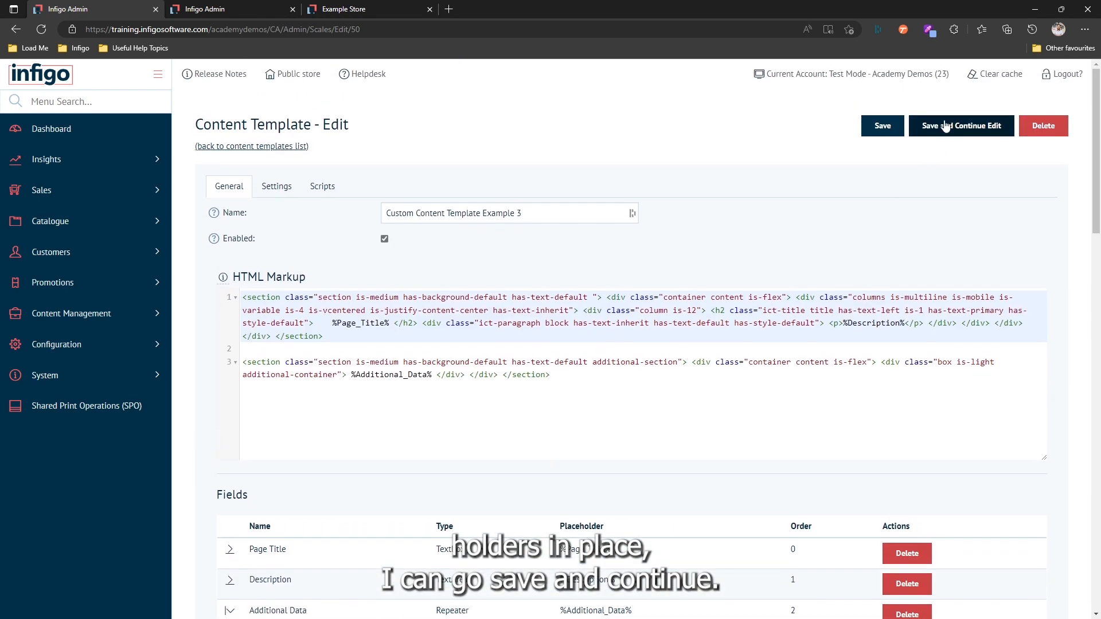
pyautogui.click(945, 127)
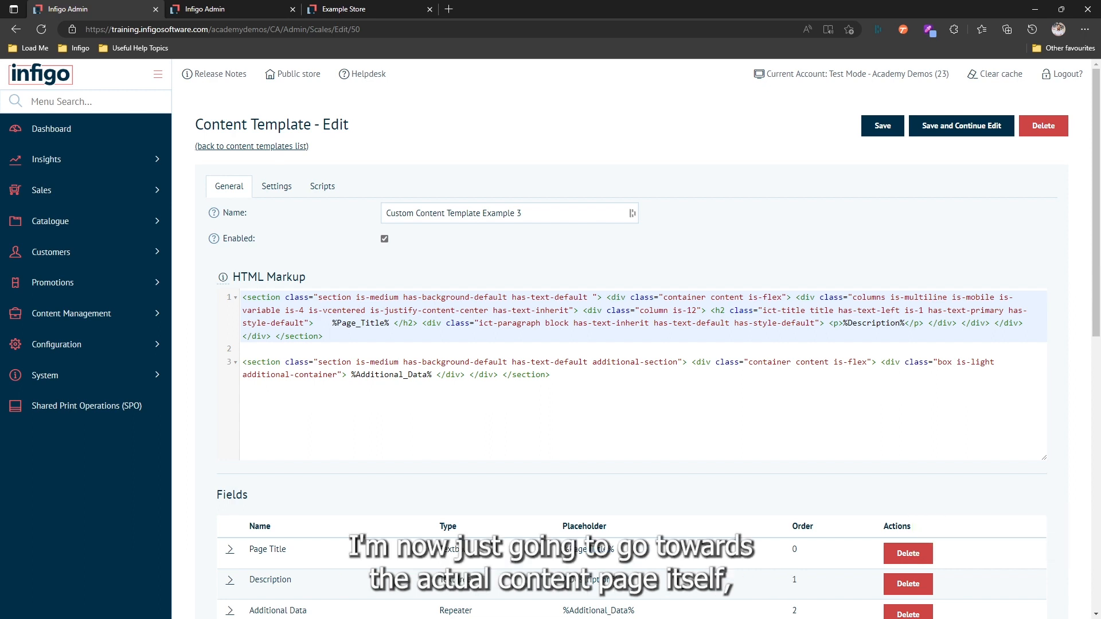
# Reload the content page and add two entries under Additional Data.
pyautogui.click(224, 11)
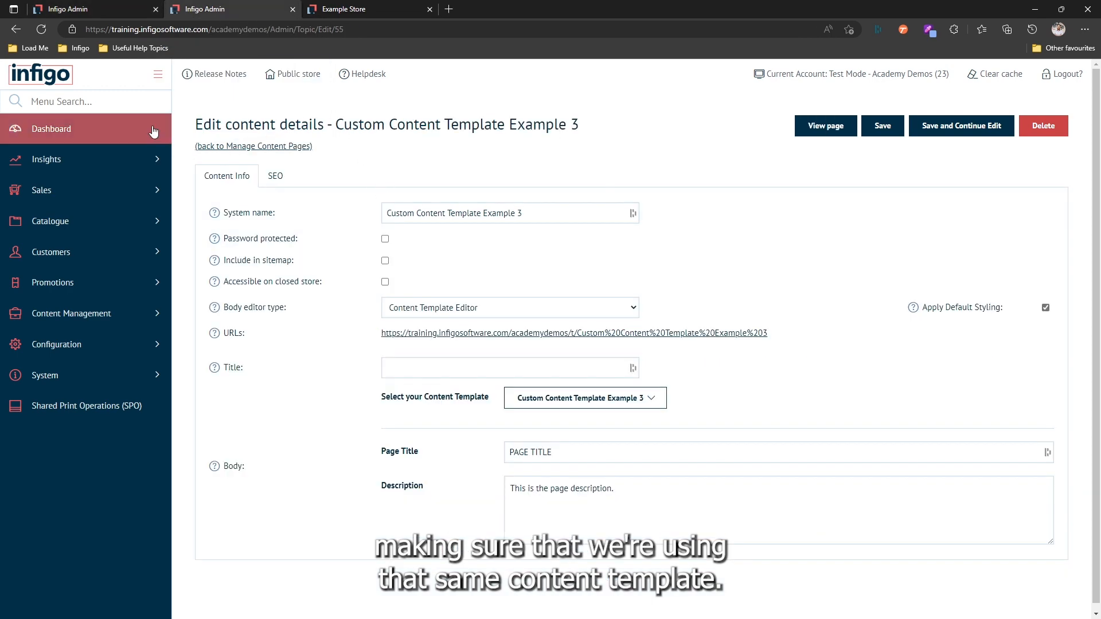
pyautogui.click(41, 30)
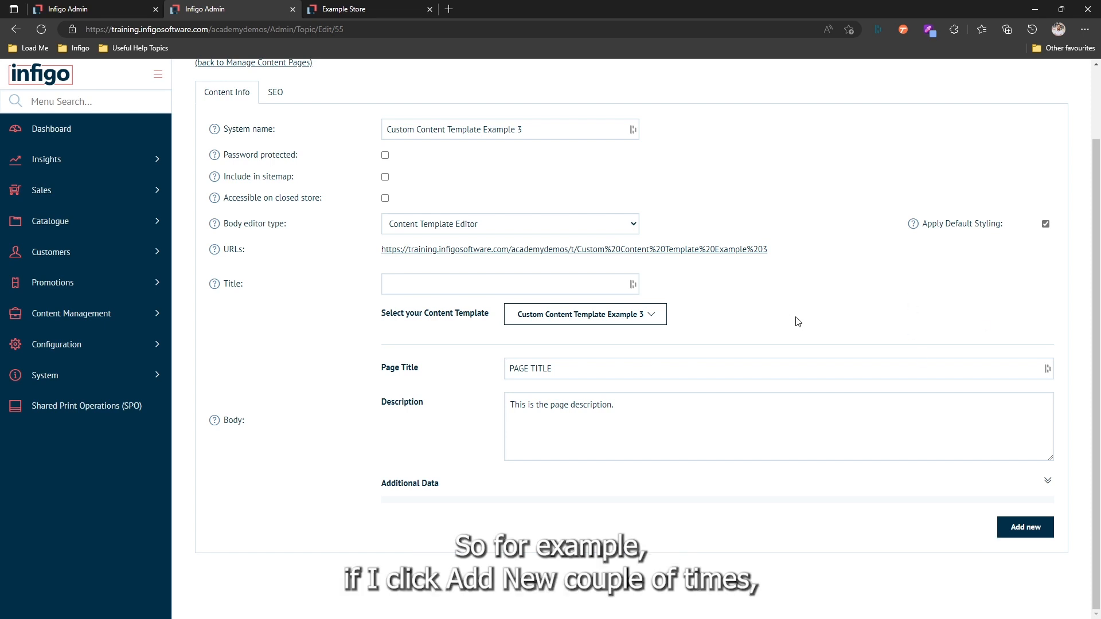
pyautogui.click(1002, 525)
pyautogui.scroll(-3, 1003, 525)
pyautogui.click(1004, 526)
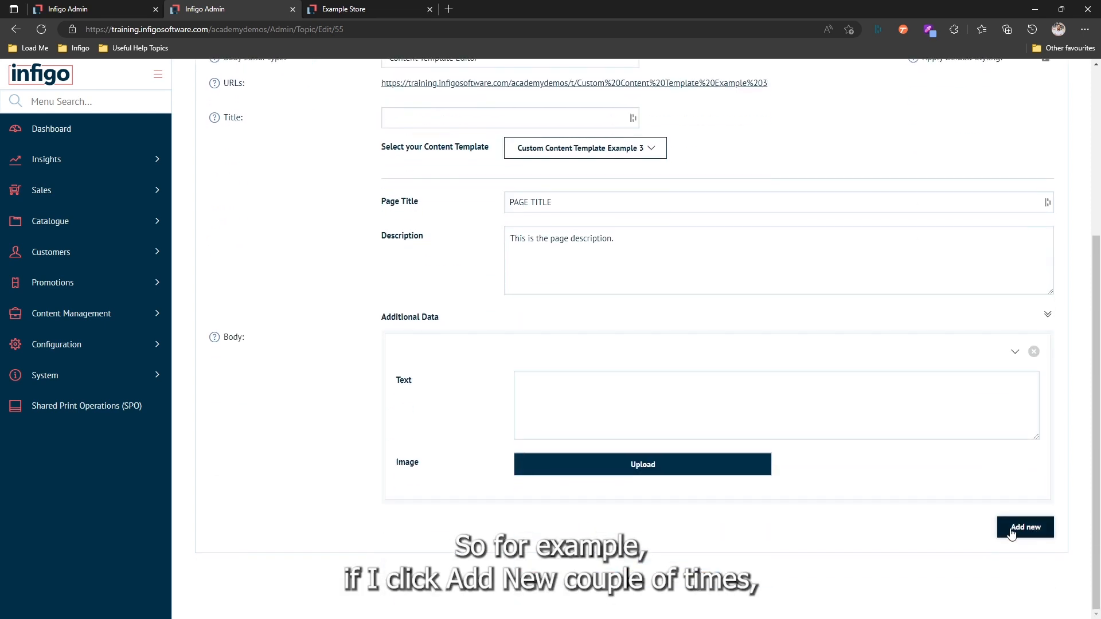
pyautogui.scroll(-3, 645, 363)
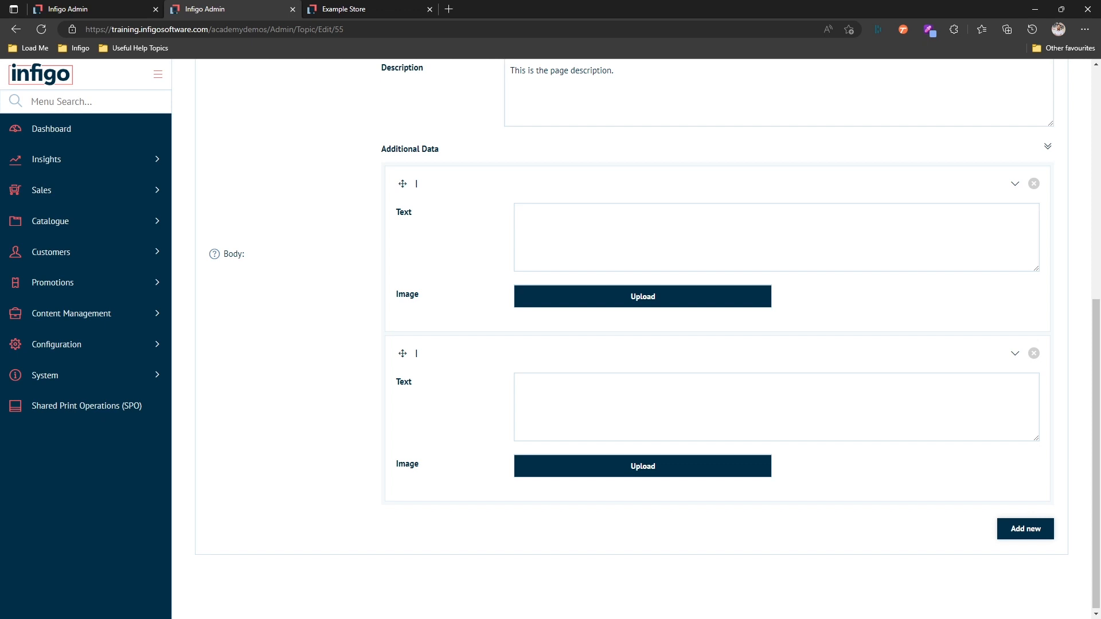
# Enter the first entry's text, starting 'Additional', and save the content page.
pyautogui.click(609, 213)
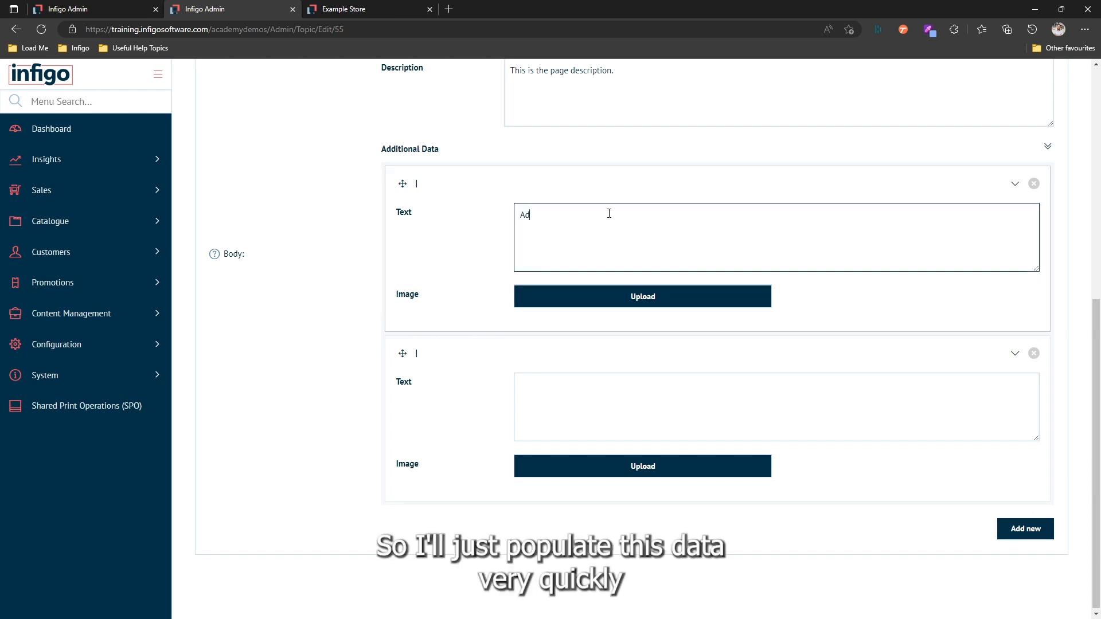
pyautogui.write('Additional text 1')
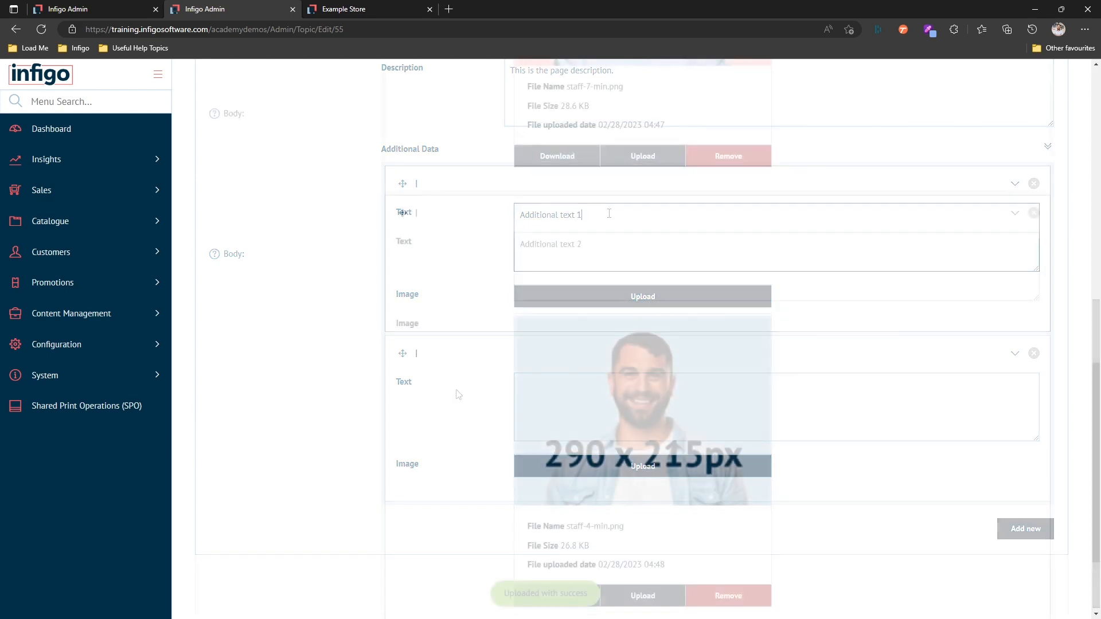
pyautogui.scroll(10, 456, 392)
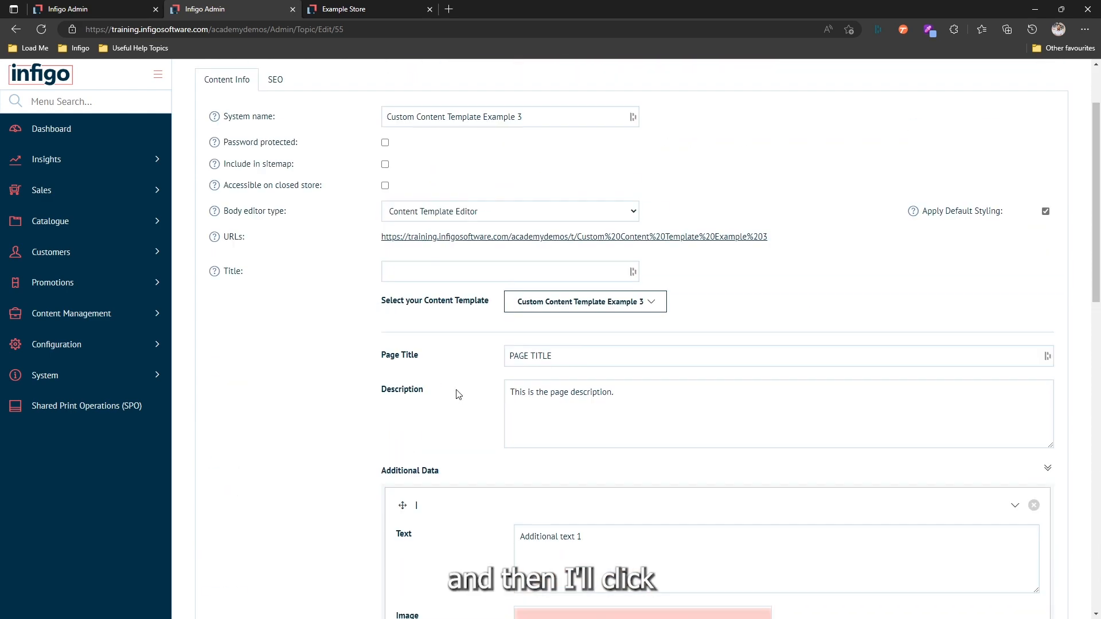
pyautogui.scroll(2, 459, 395)
pyautogui.click(969, 124)
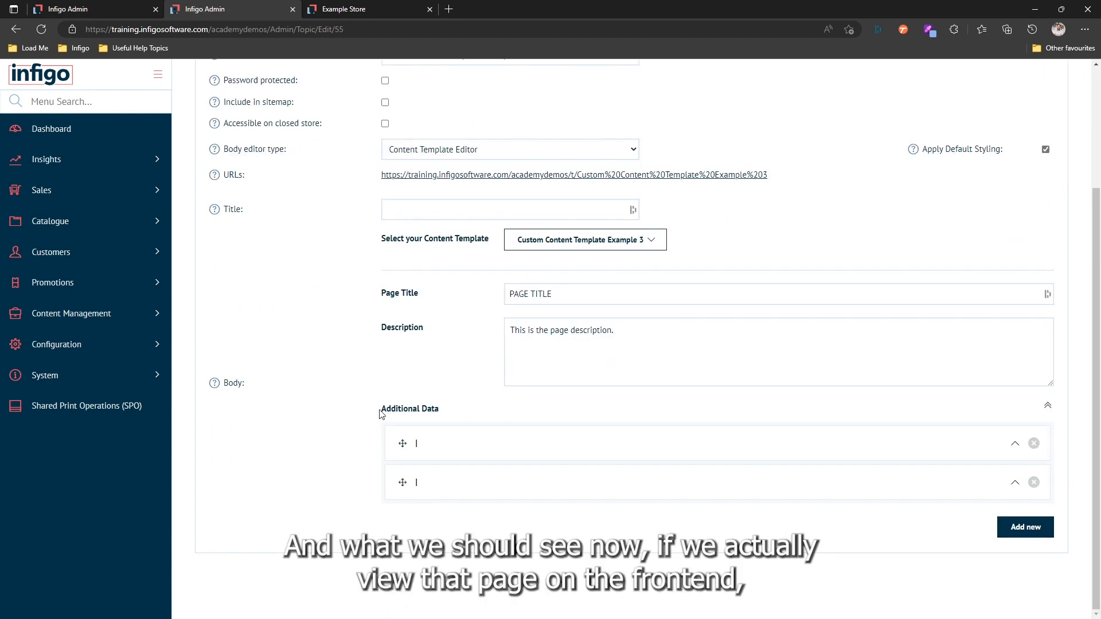
pyautogui.click(356, 8)
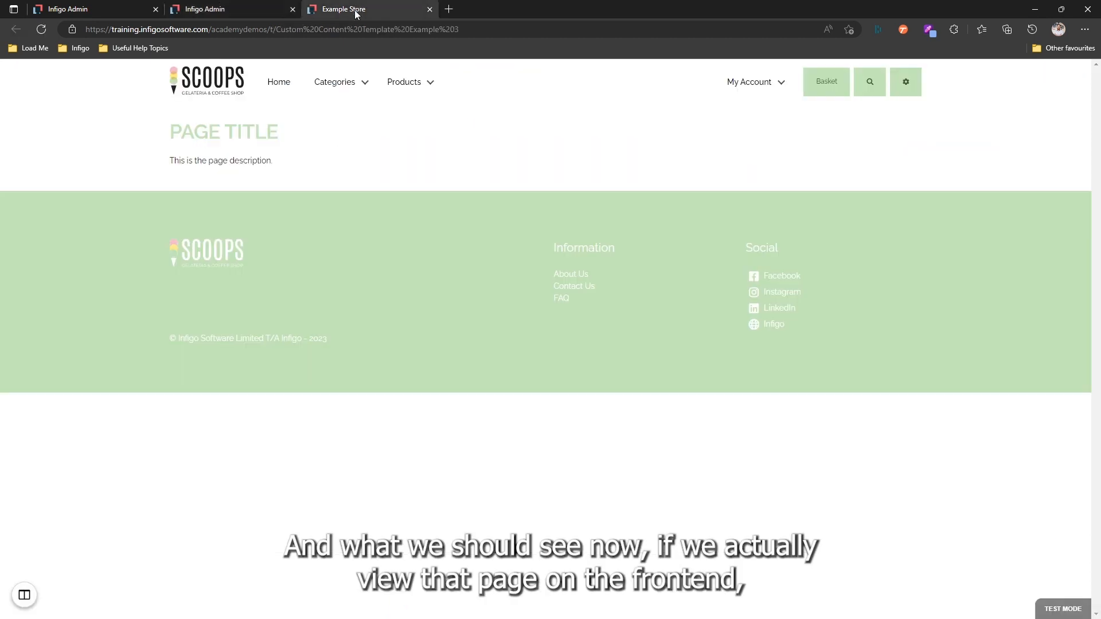
# Reload the Example Store page and scroll to the 'Additional text 1' and 'Additional text 2' blocks.
pyautogui.click(42, 30)
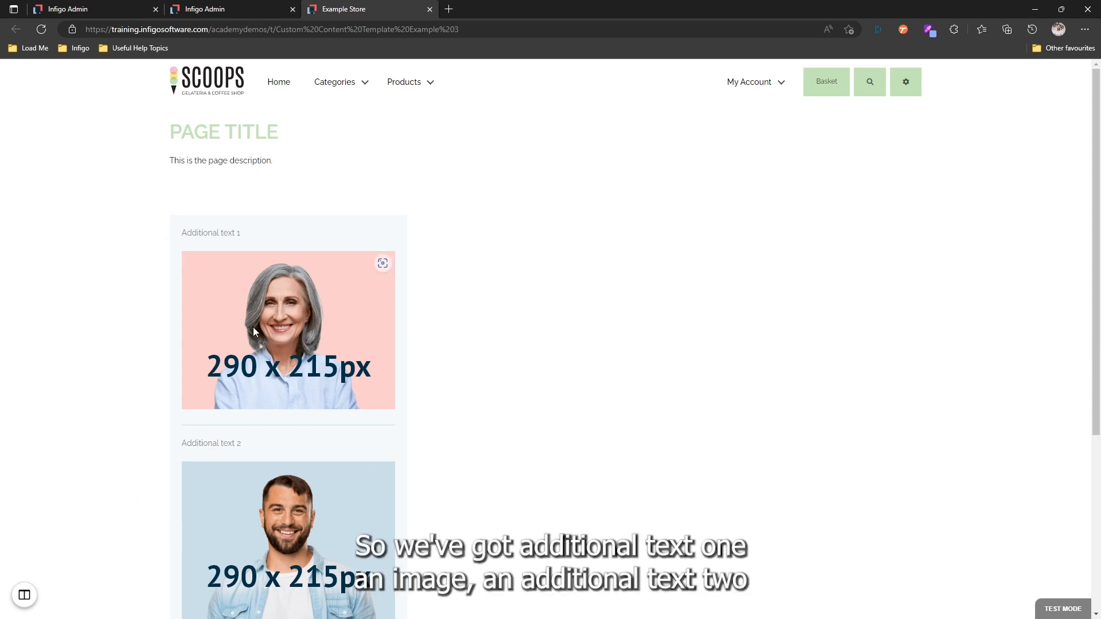
pyautogui.scroll(-1, 133, 236)
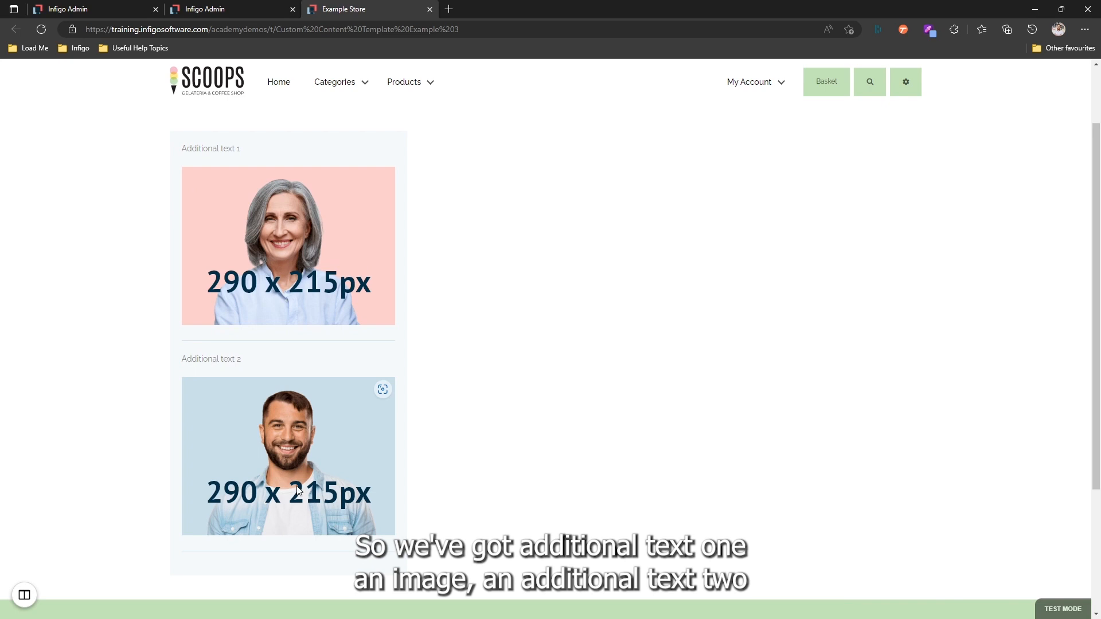